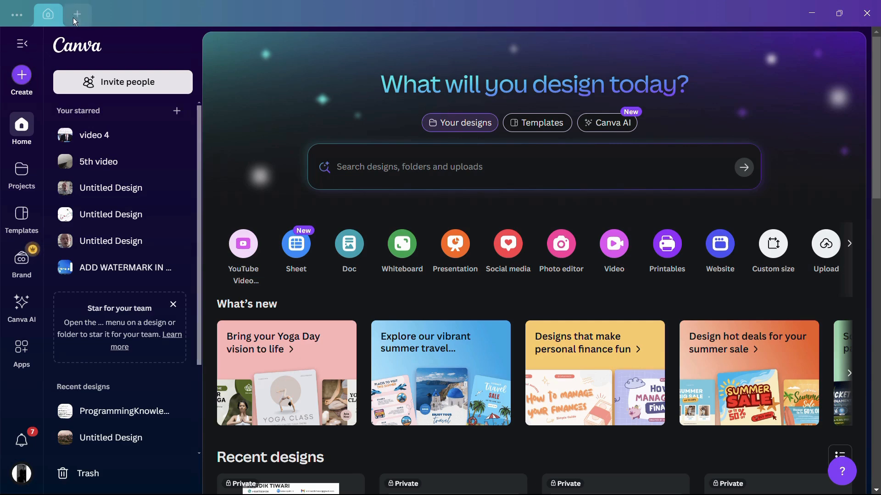
- Create a new blank Presentation (16:9) design
click(23, 75)
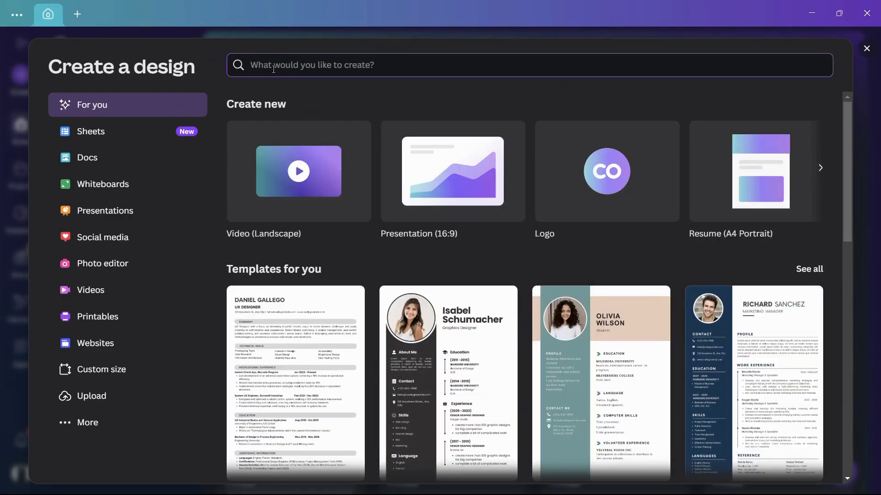
click(129, 215)
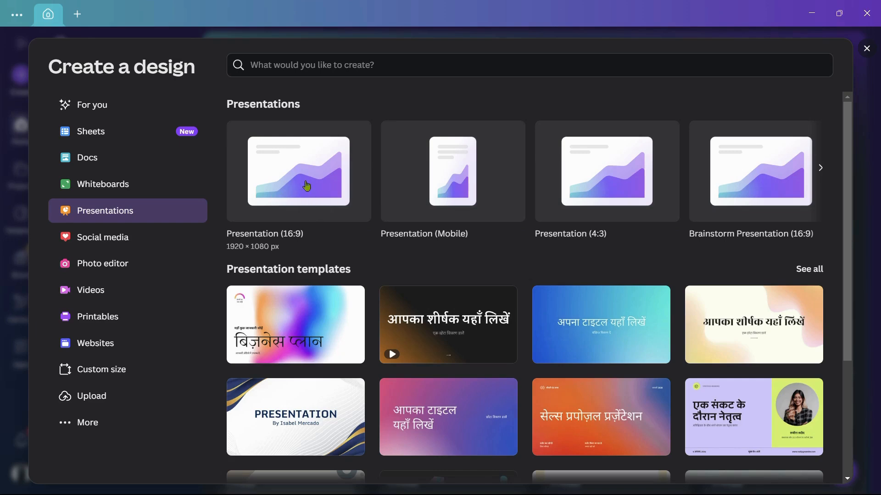
click(295, 193)
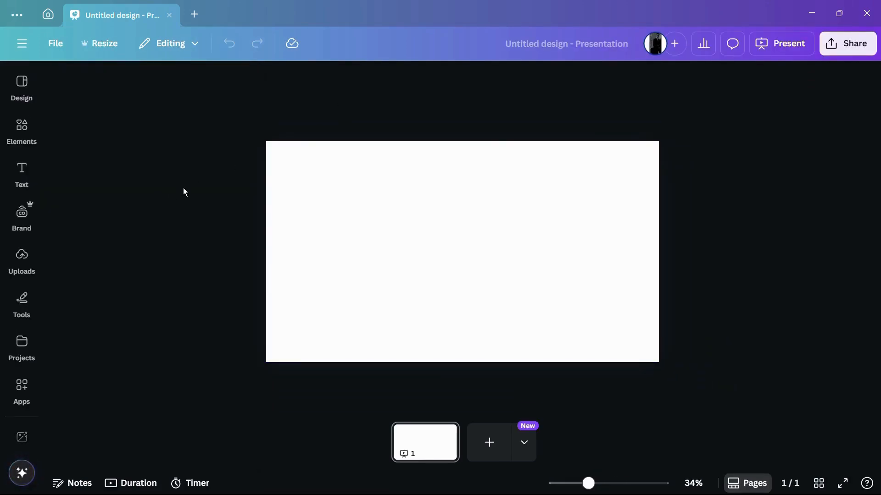
click(268, 213)
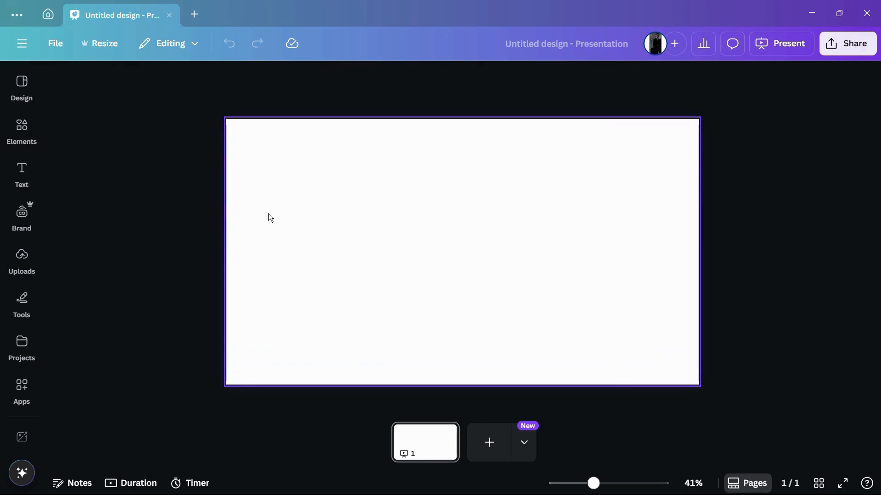
- Search the design elements for "trees"
click(22, 130)
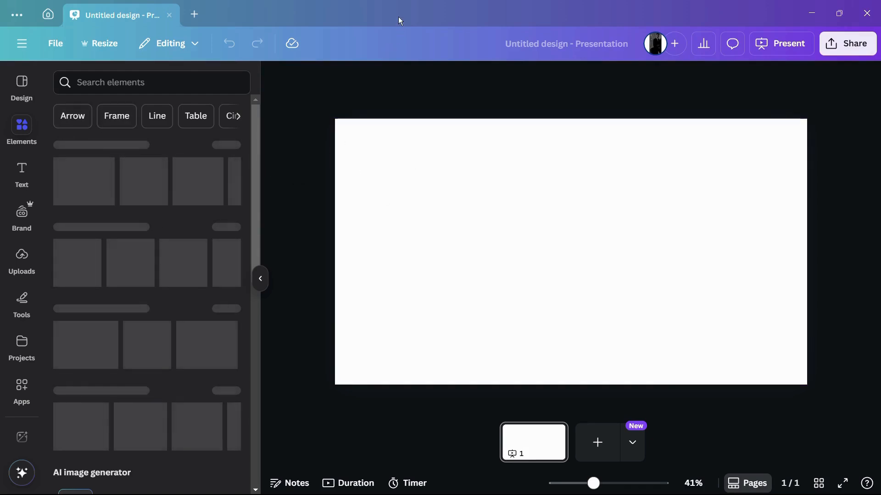
text(trees)
key(Return)
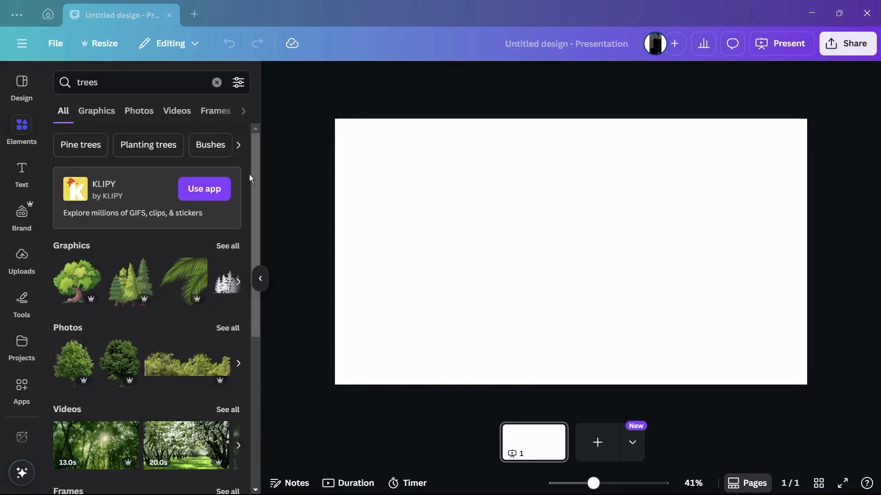
- Add the cartoon tree with the brown trunk from the graphics and shrink it into the slide's upper-left corner
scroll(239, 166, down, 2)
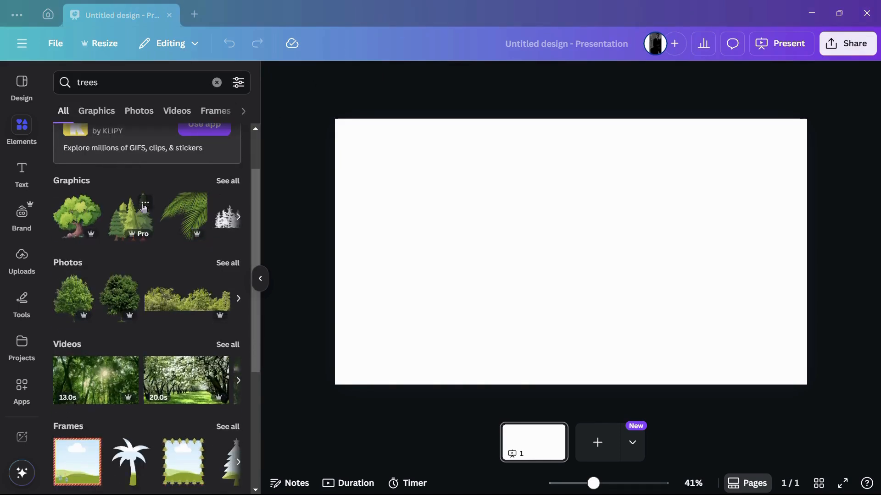
click(86, 219)
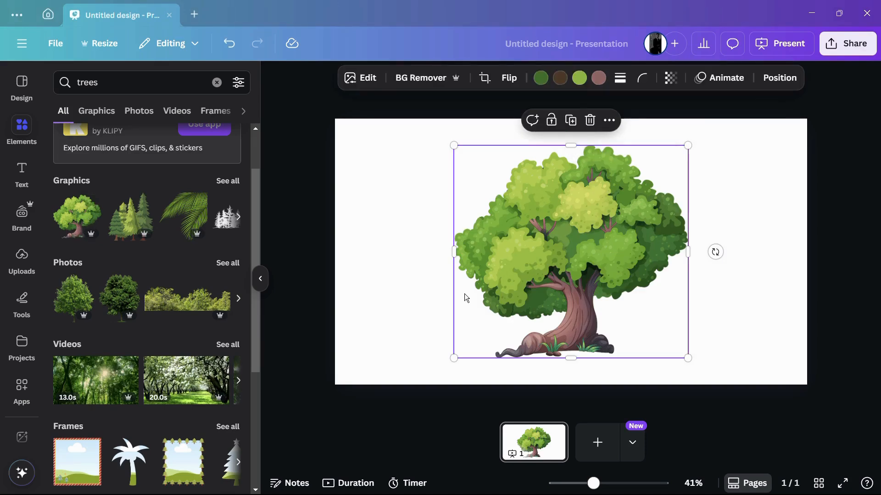
drag(481, 294, 380, 277)
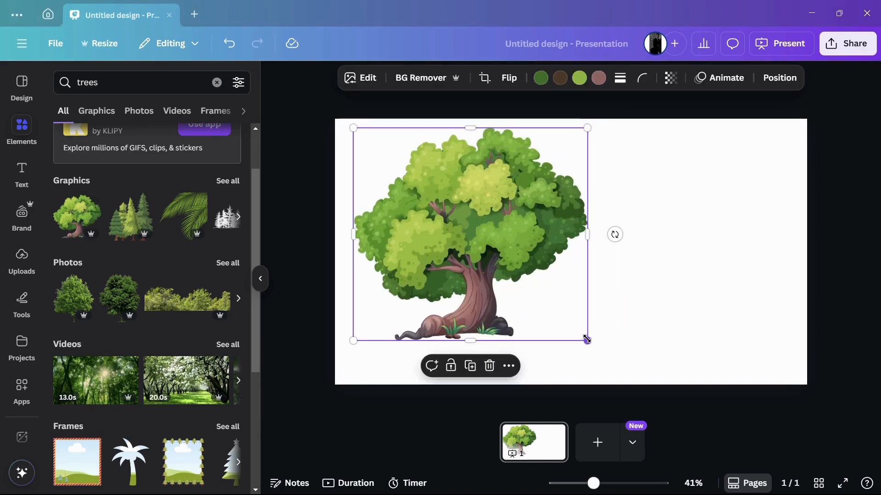
drag(588, 340, 458, 250)
- Add the dark green tree photo, place it on the right half of the slide, and hide the element library
scroll(207, 266, down, 2)
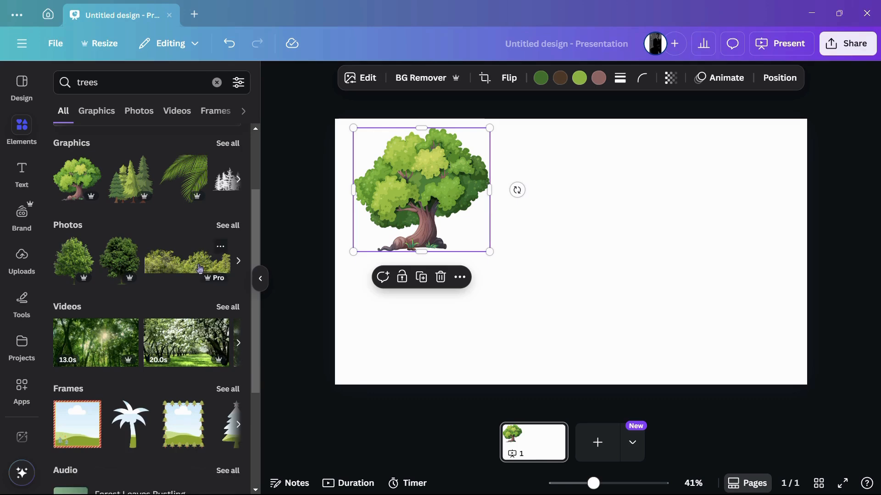
click(118, 257)
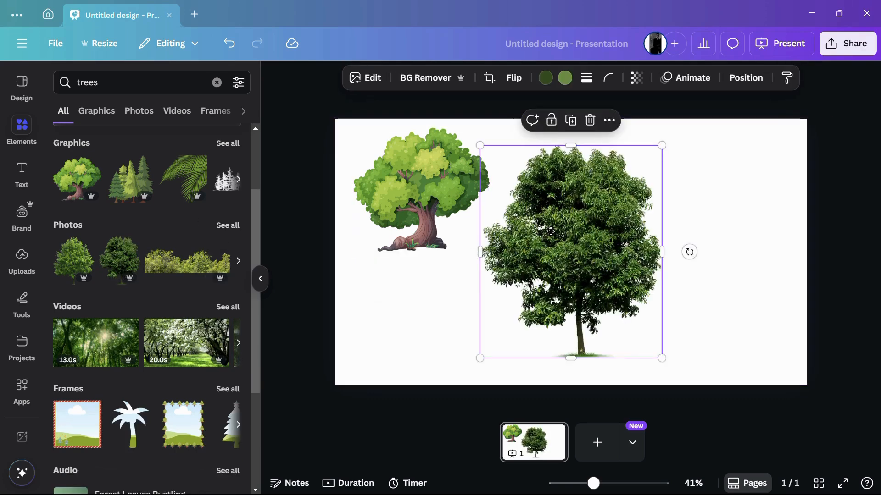
drag(550, 231, 629, 232)
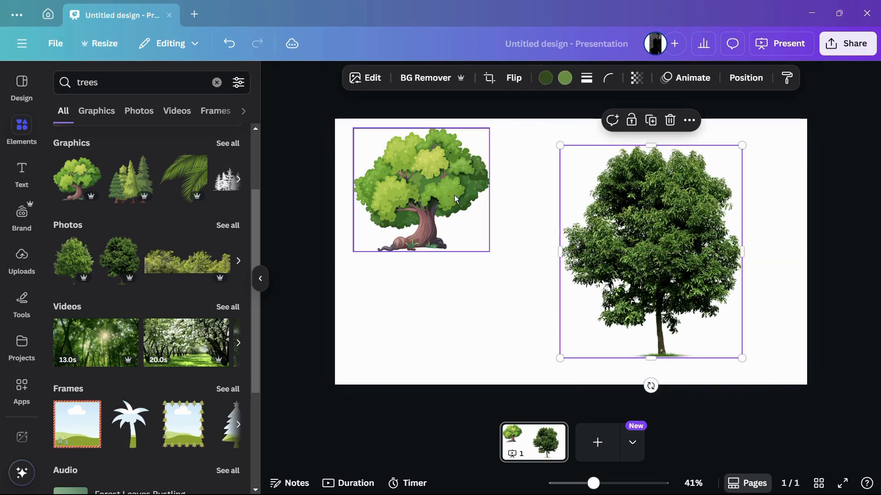
click(488, 199)
click(591, 233)
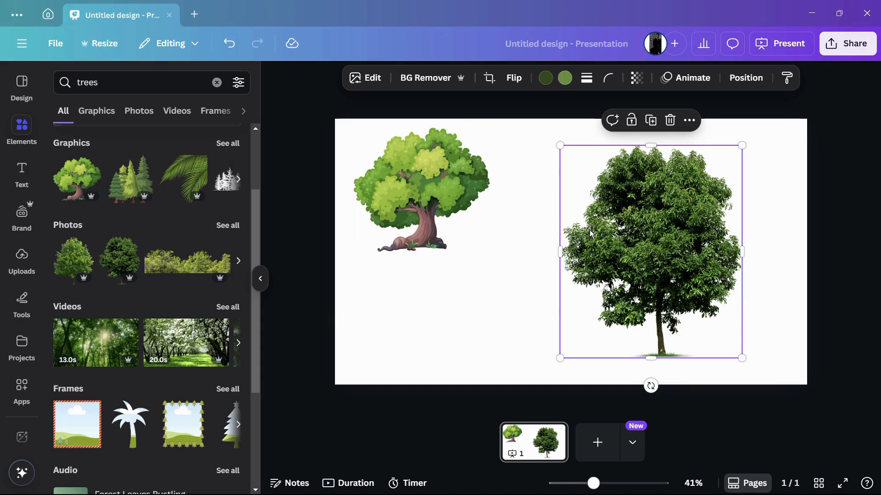
click(444, 183)
click(293, 125)
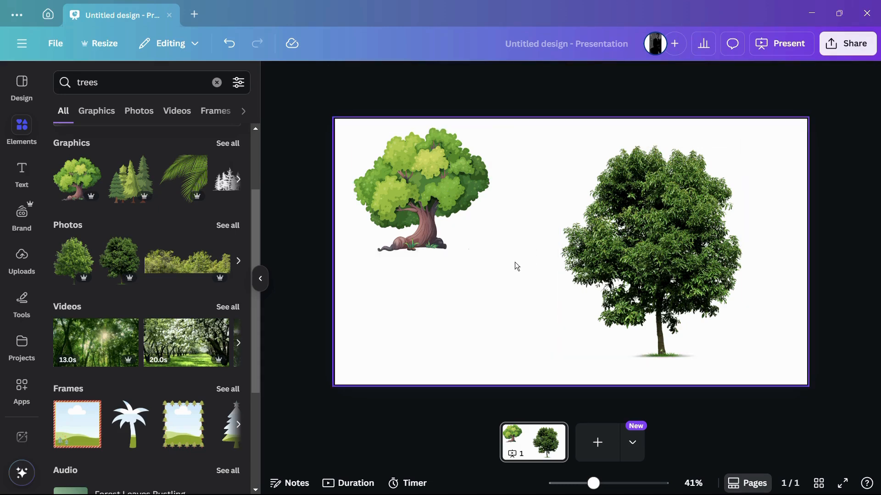
click(261, 280)
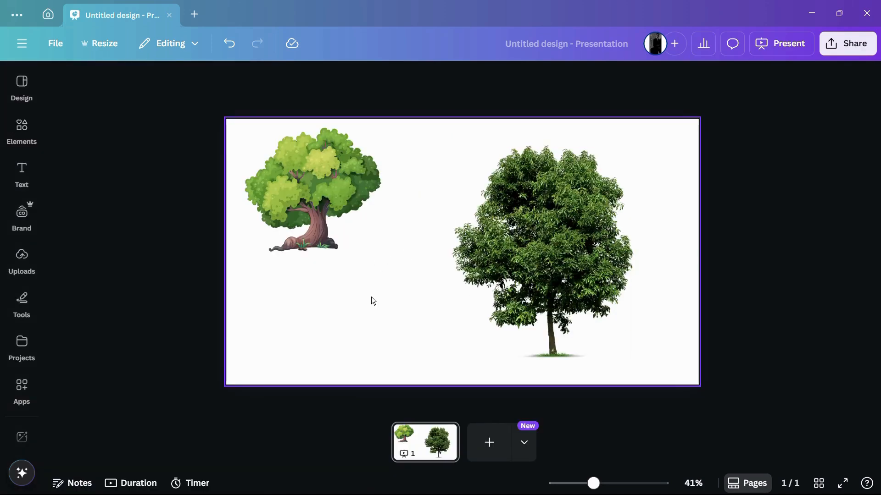
- Examine the photo animations available for the cartoon tree, including the Featured, Reveal and General groups
click(345, 217)
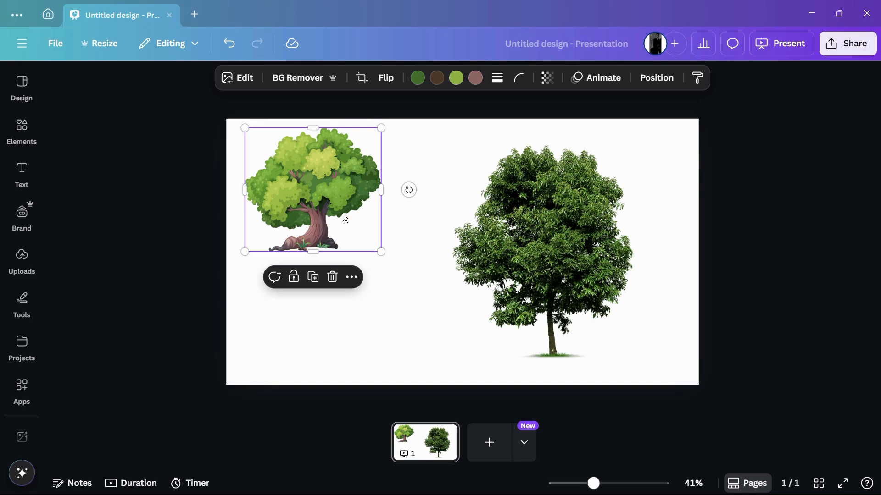
click(600, 83)
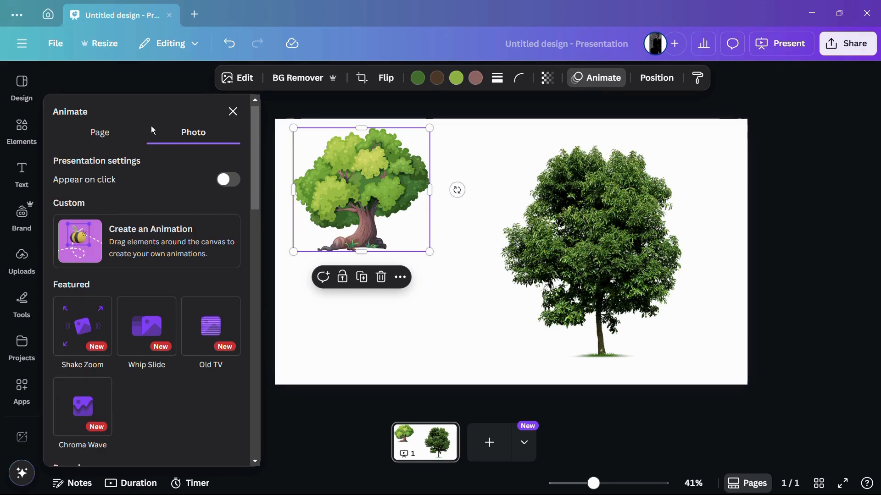
scroll(156, 132, up, 1)
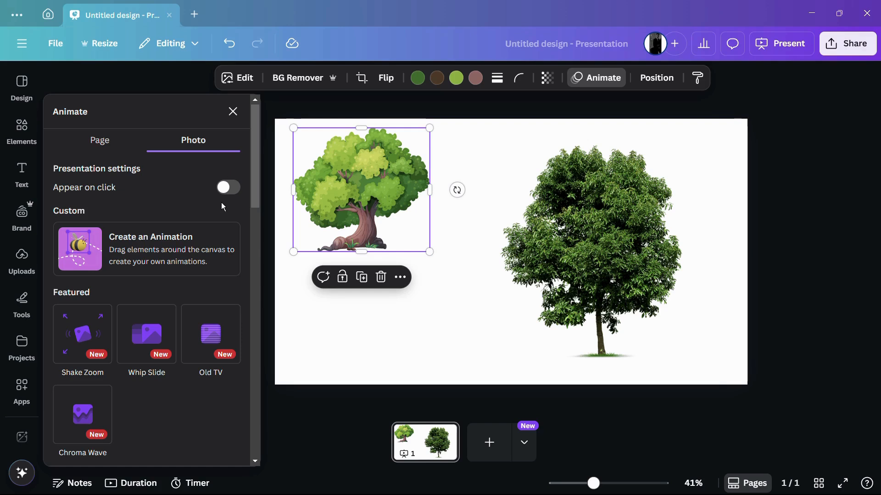
scroll(213, 199, down, 3)
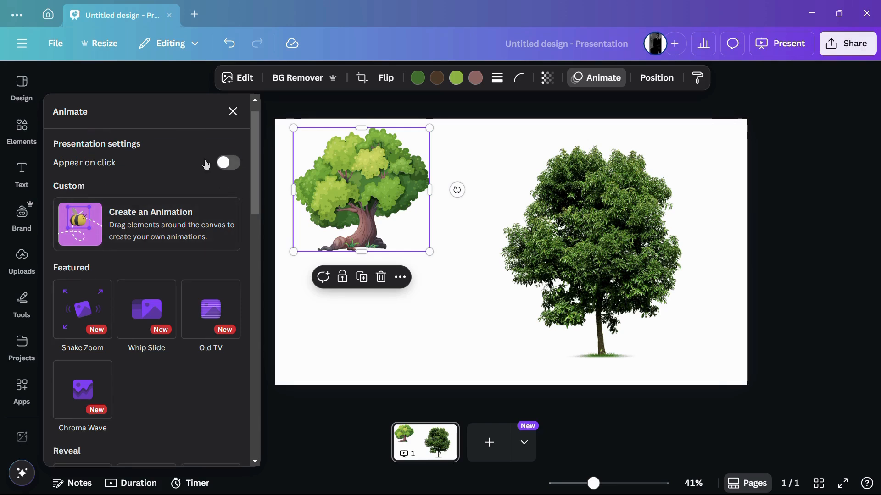
scroll(187, 187, down, 1)
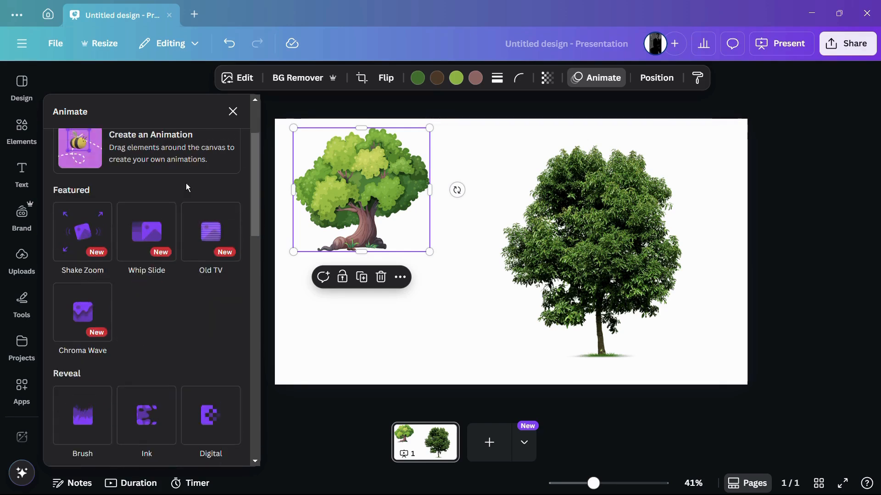
scroll(137, 179, down, 1)
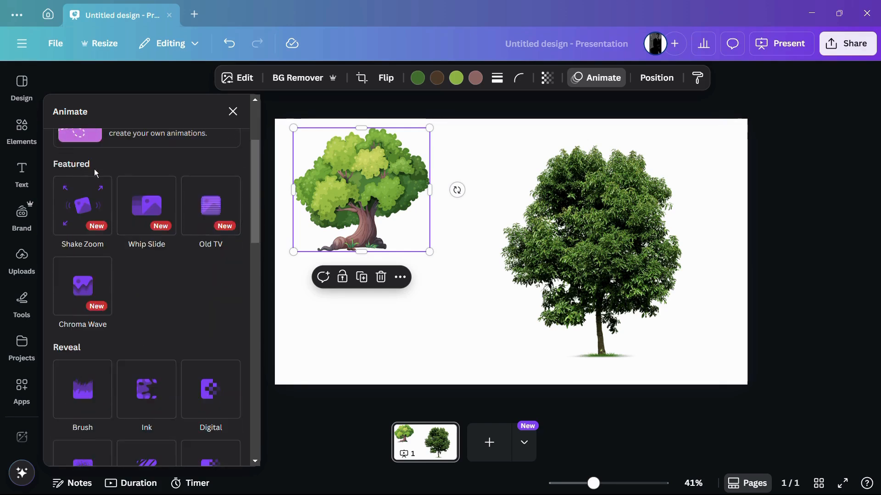
scroll(73, 171, down, 1)
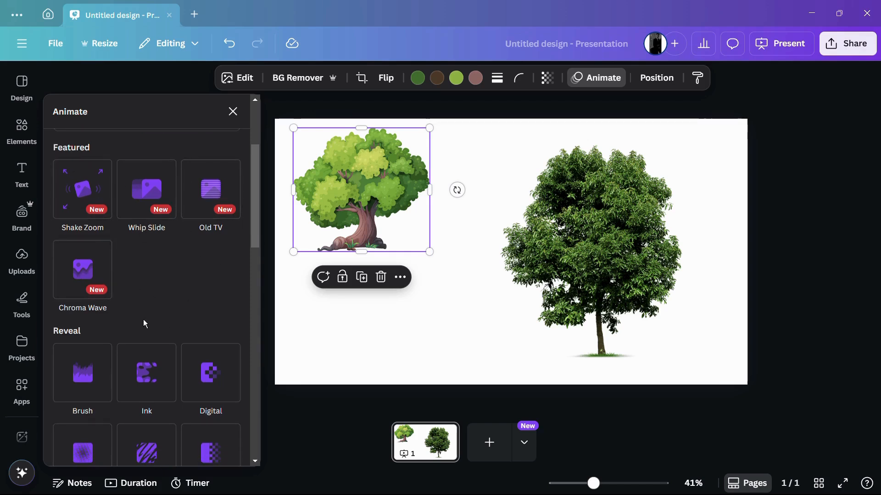
scroll(140, 312, up, 1)
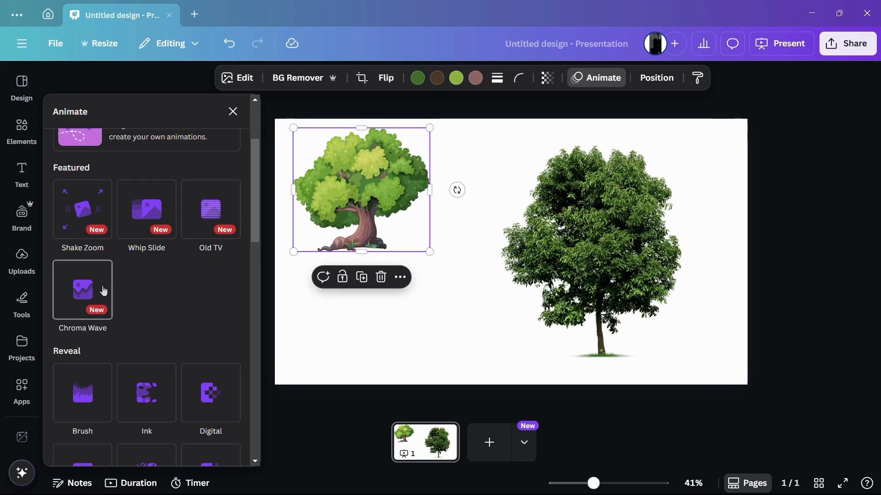
scroll(87, 291, down, 1)
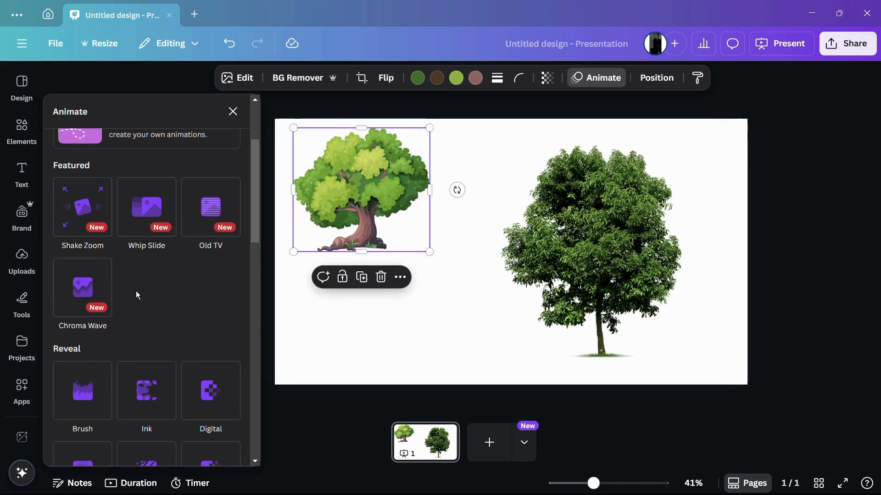
scroll(129, 276, down, 3)
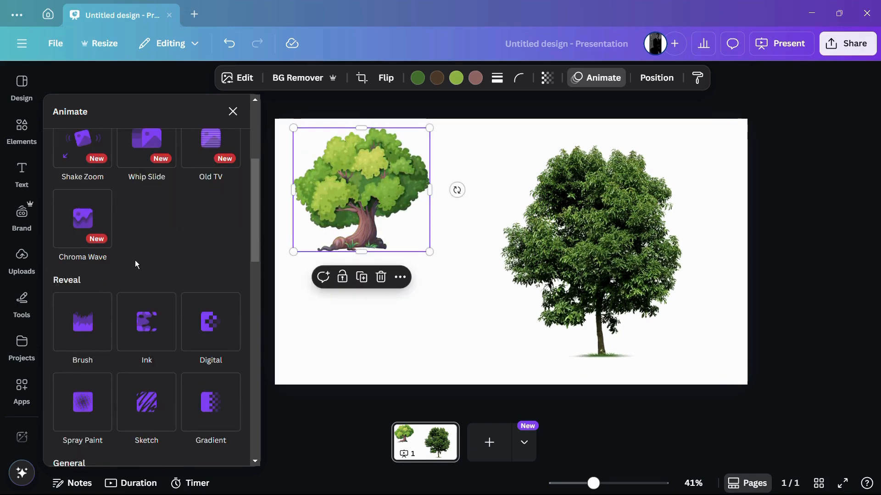
scroll(151, 228, down, 5)
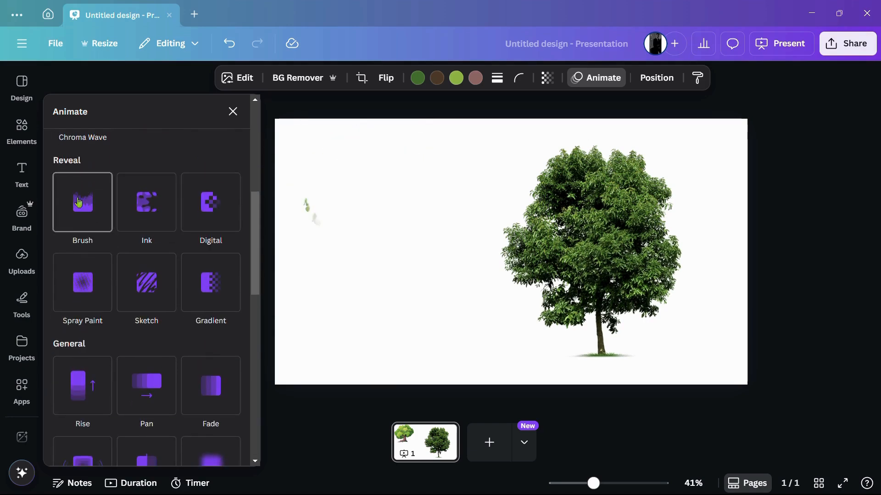
scroll(151, 284, down, 7)
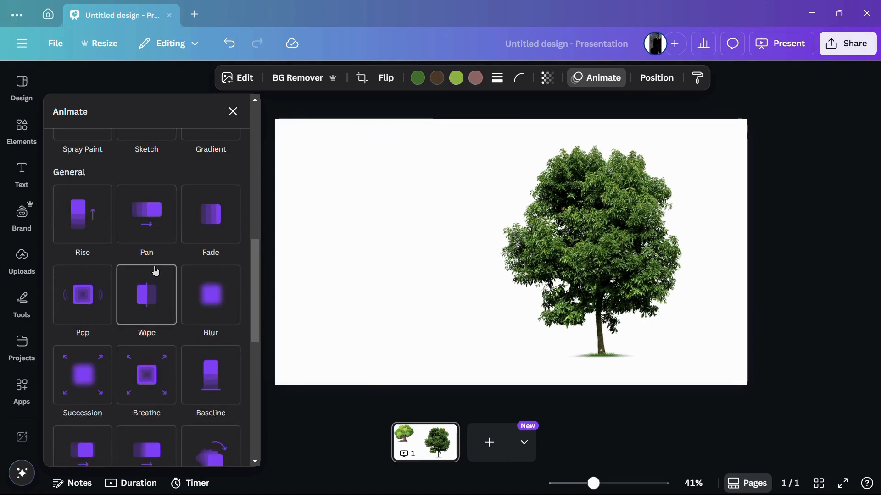
scroll(153, 298, down, 2)
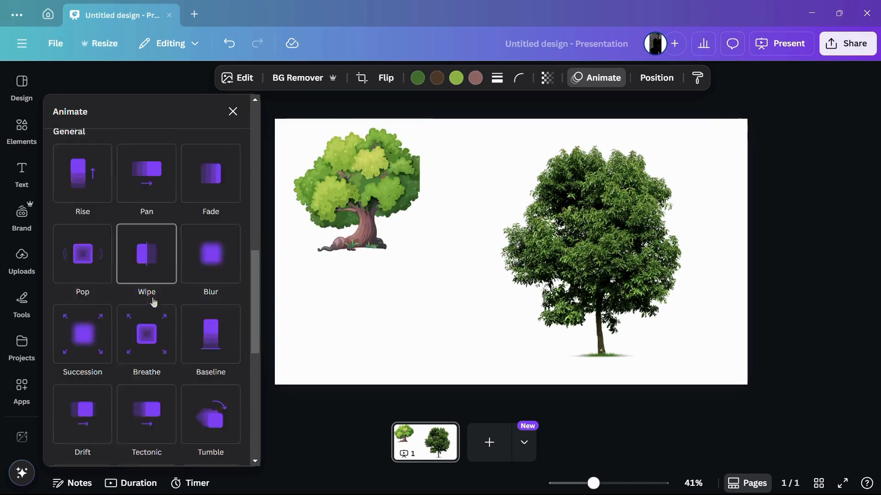
scroll(154, 302, down, 3)
- Apply the Chroma Wave animation to the cartoon tree
scroll(147, 334, up, 11)
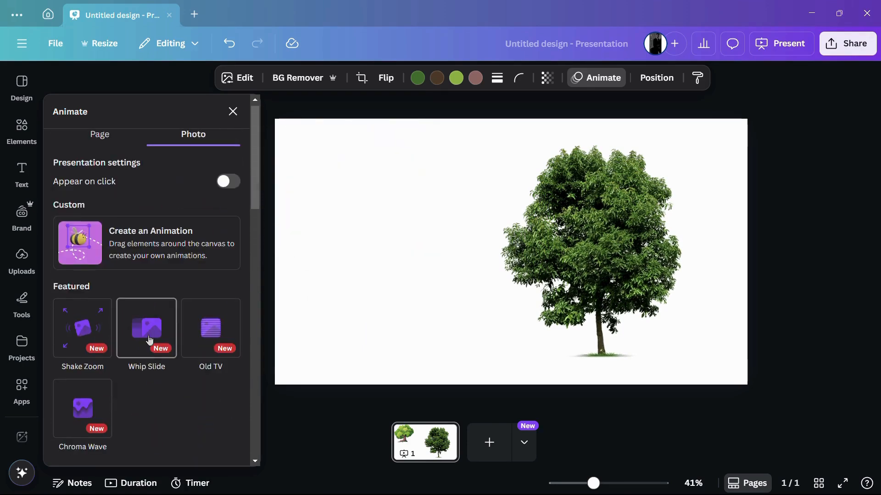
scroll(149, 340, down, 5)
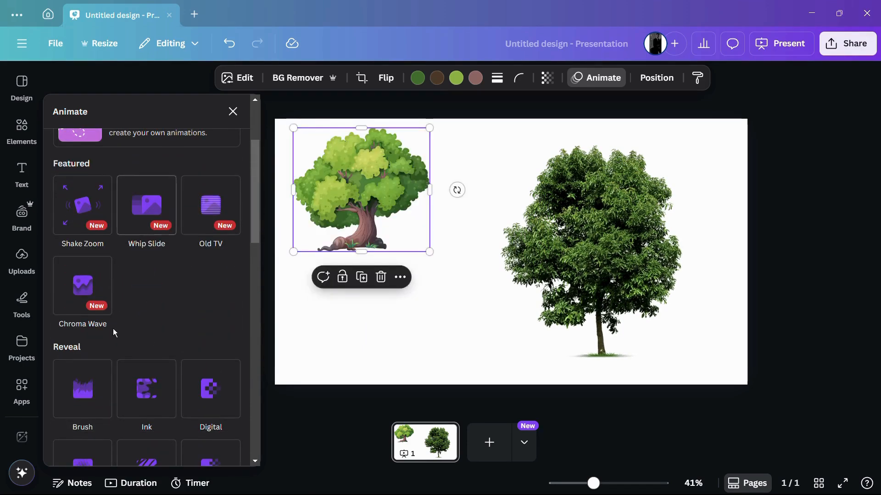
click(90, 285)
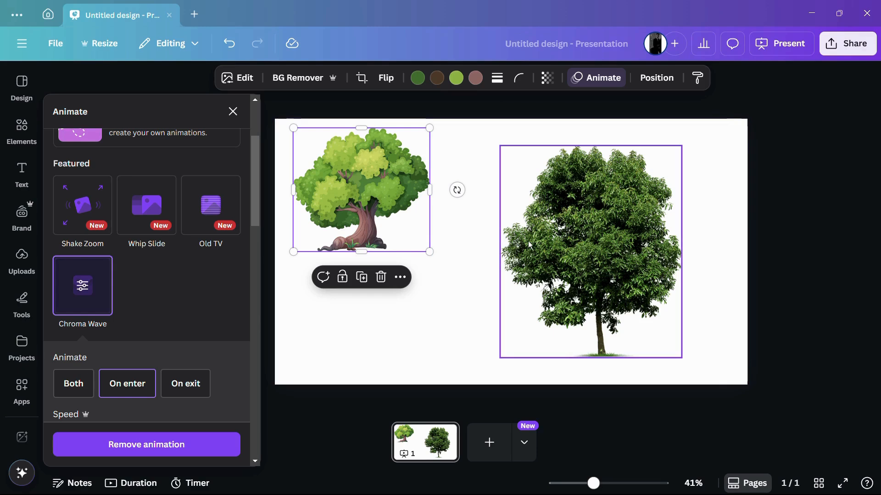
- Apply the Old TV animation to the dark green tree photo, then deselect it
click(549, 212)
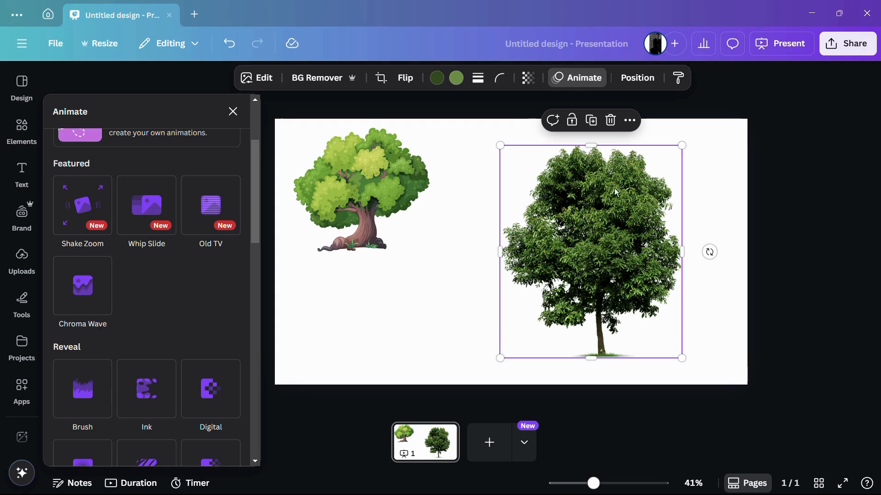
click(571, 79)
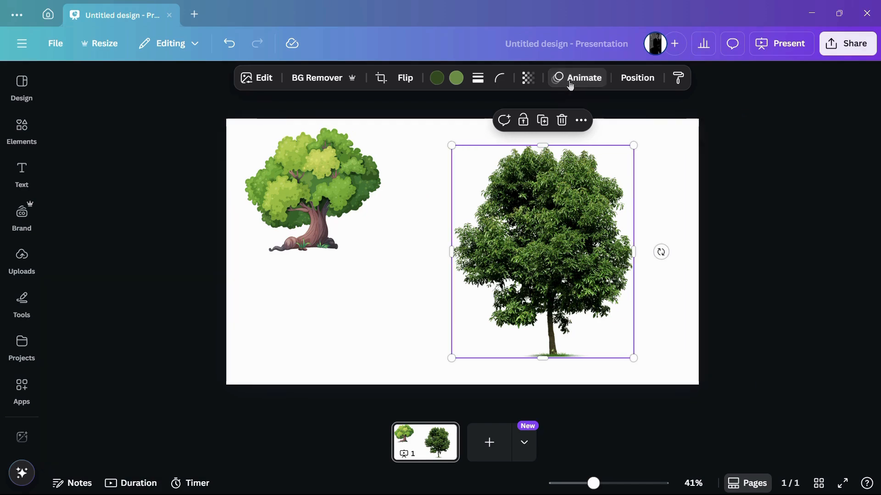
click(569, 81)
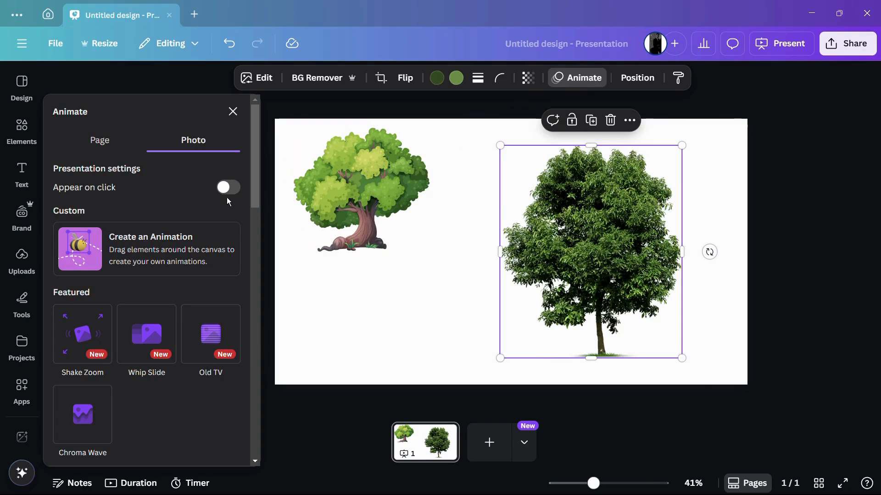
scroll(170, 268, down, 3)
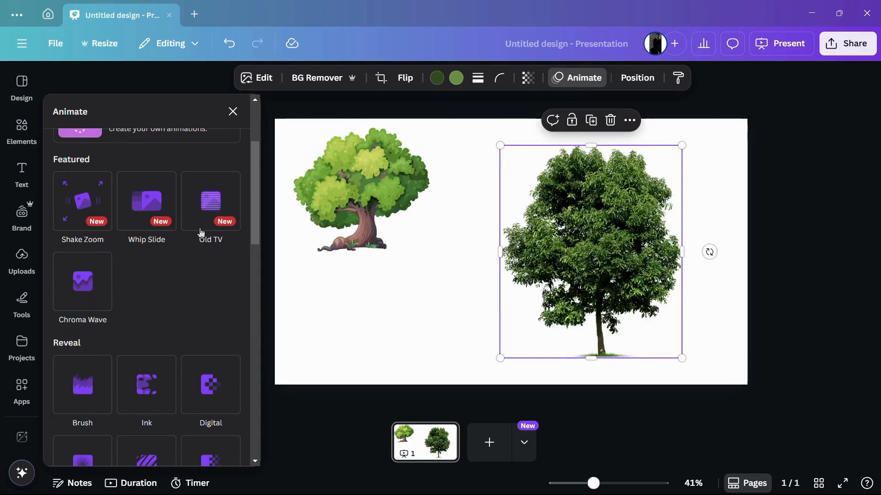
click(207, 202)
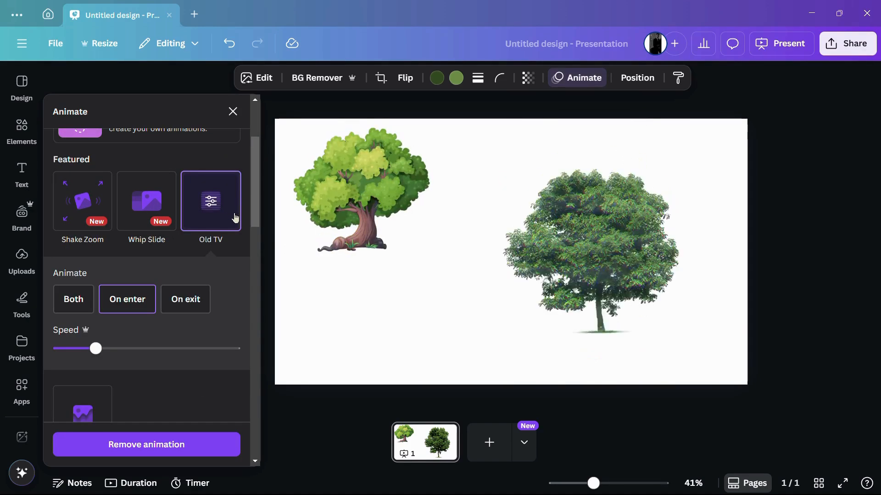
click(384, 317)
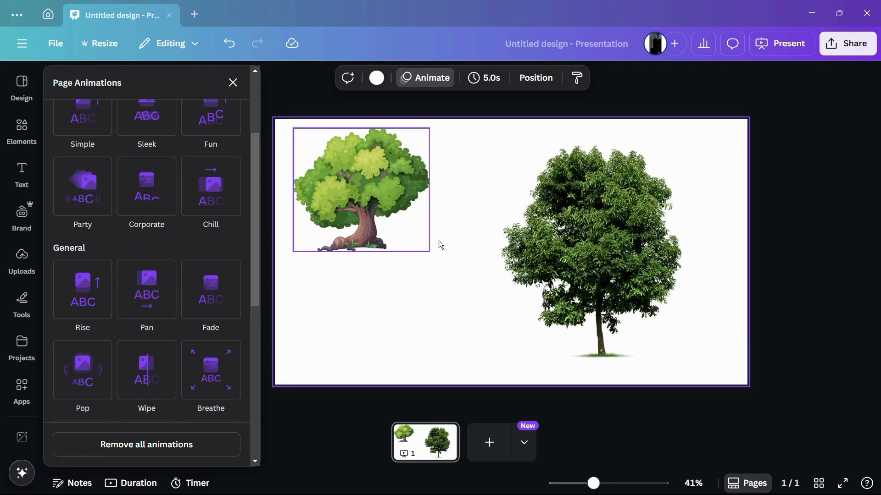
- Present the slide in full screen to play its animations
click(788, 45)
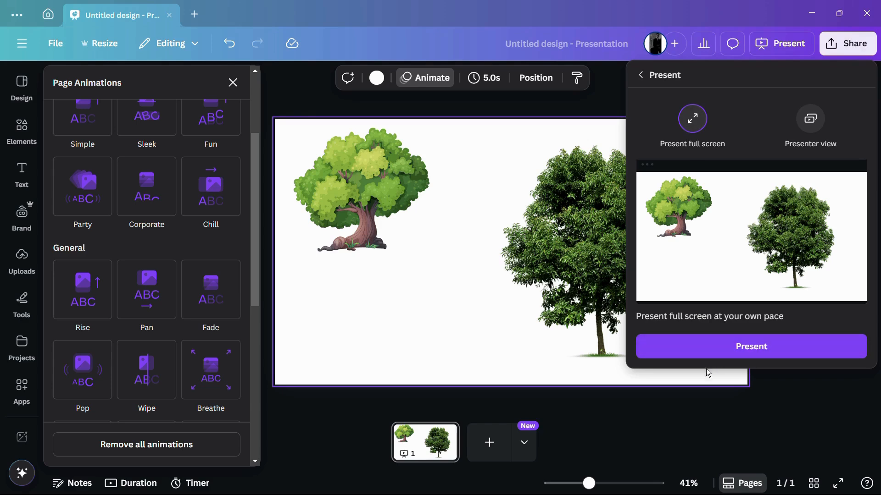
click(698, 353)
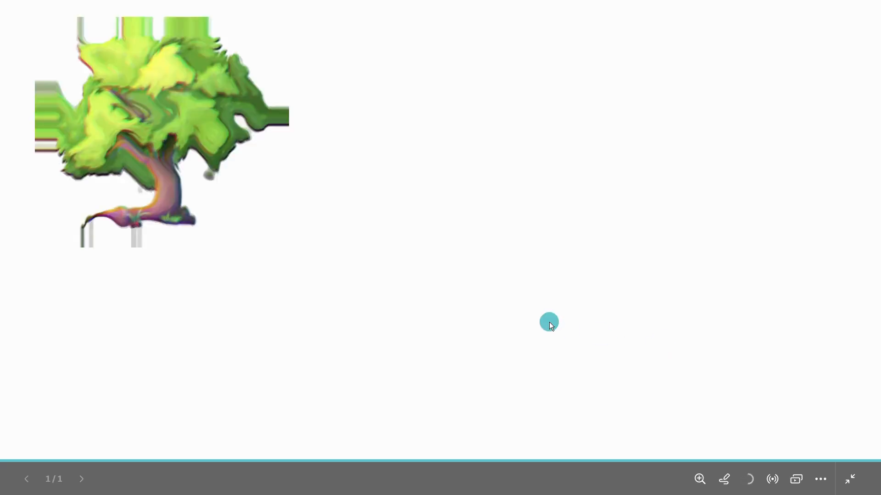